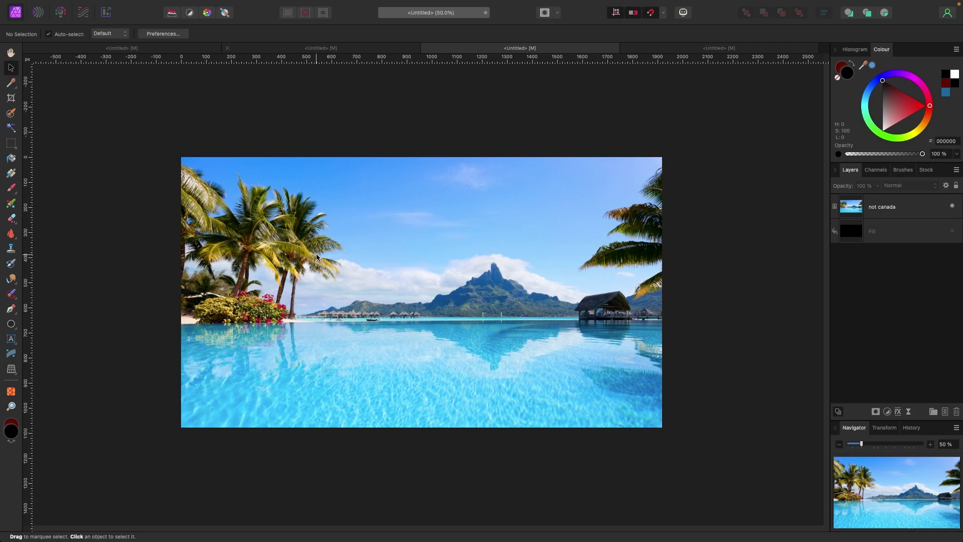
Step: Zoom the beach photo from 50% to about 3815% and pan along the pixelated mountain ridge
scroll(309, 260, "down", 1)
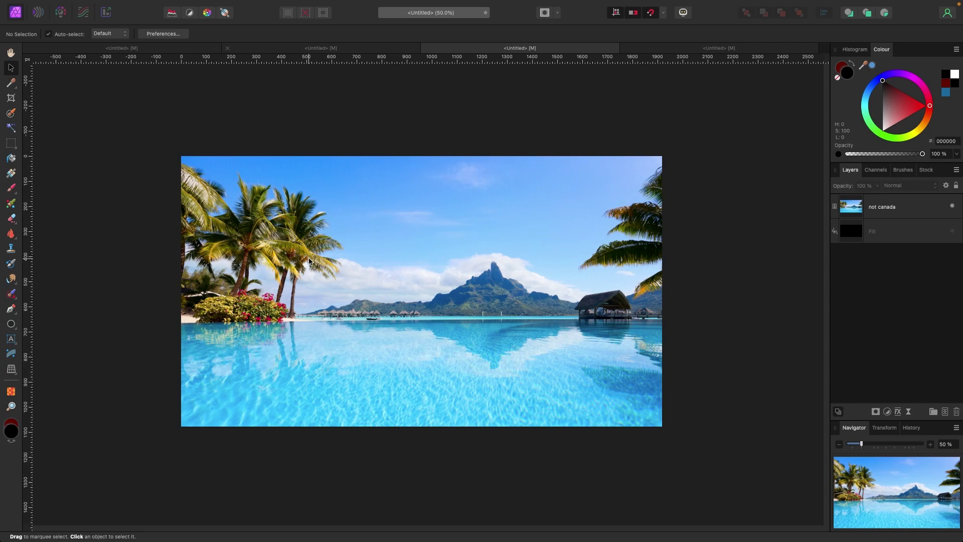
scroll(310, 261, "up", 10)
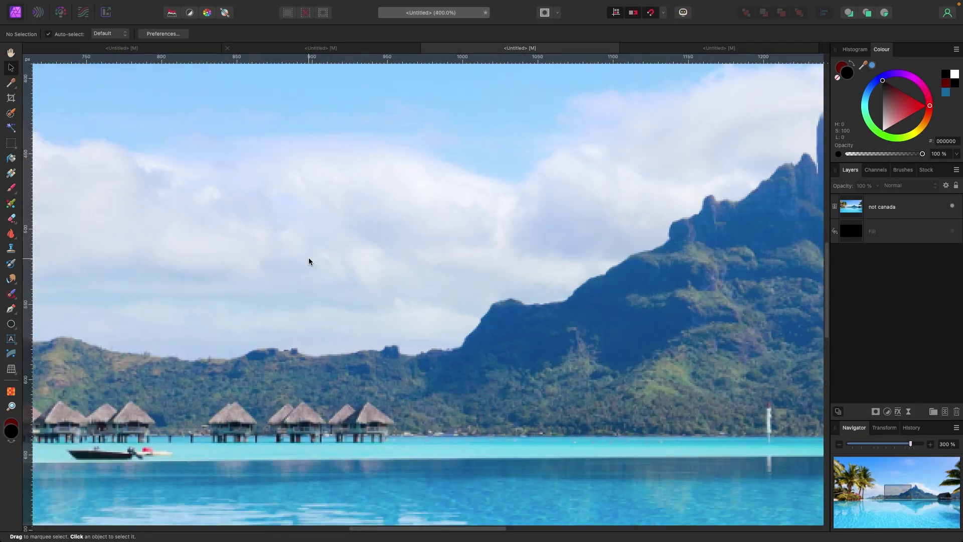
scroll(310, 260, "up", 5)
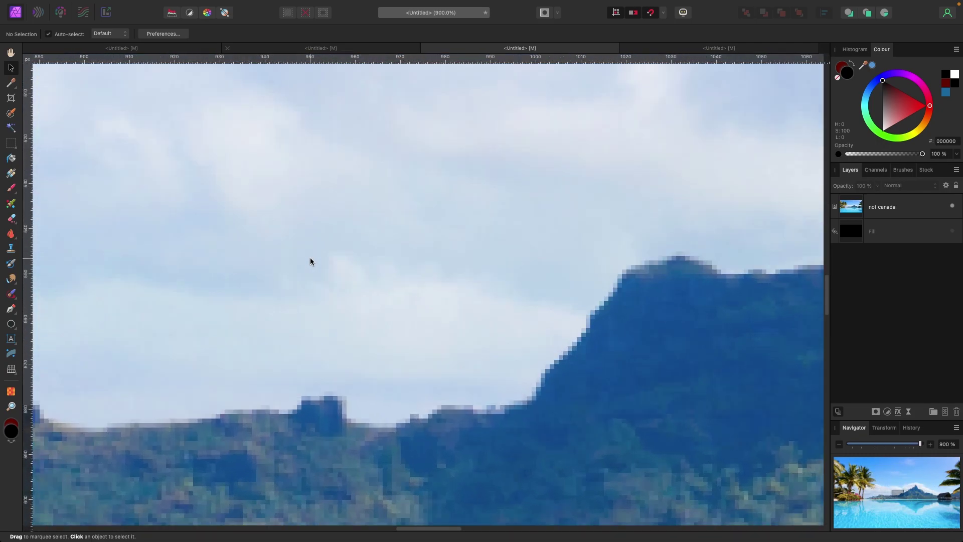
scroll(310, 261, "up", 6)
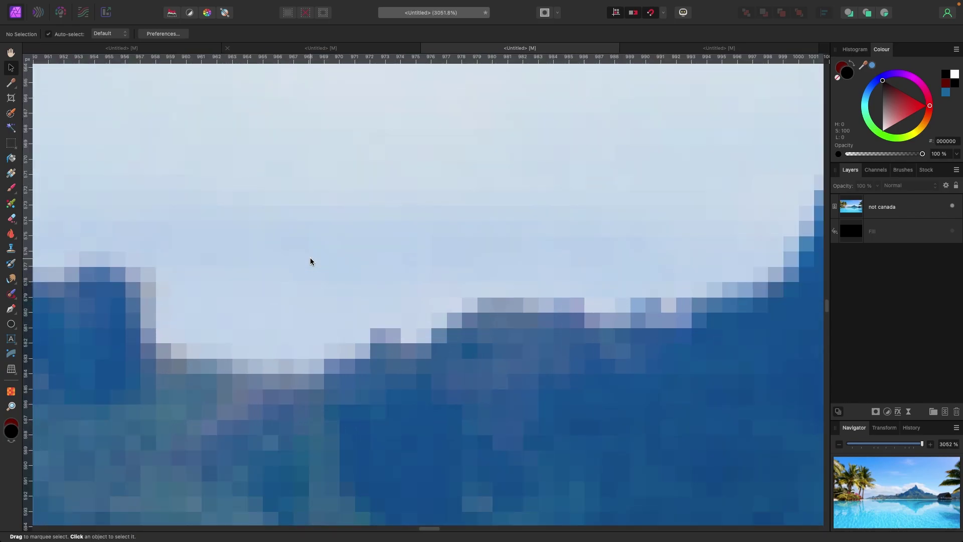
scroll(310, 261, "up", 1)
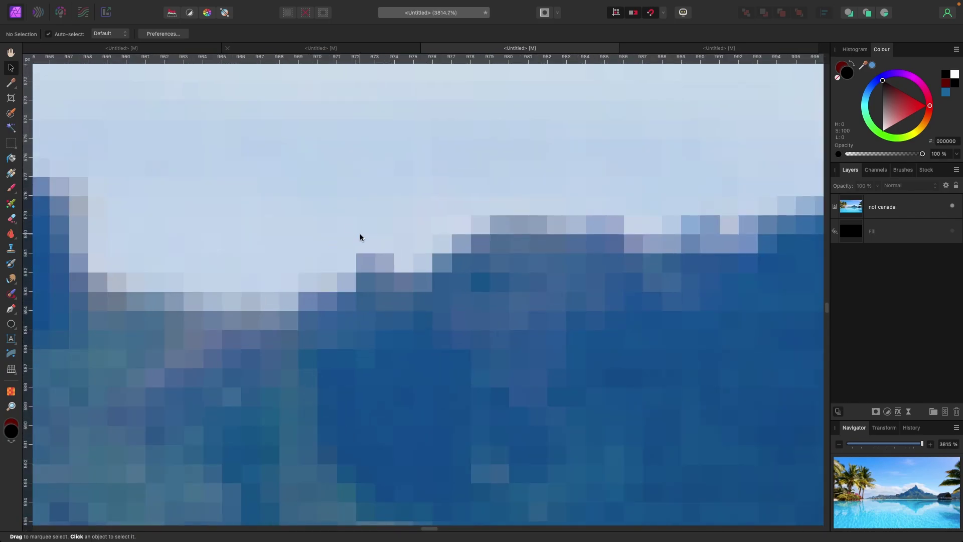
left_click_drag(323, 290, 469, 260)
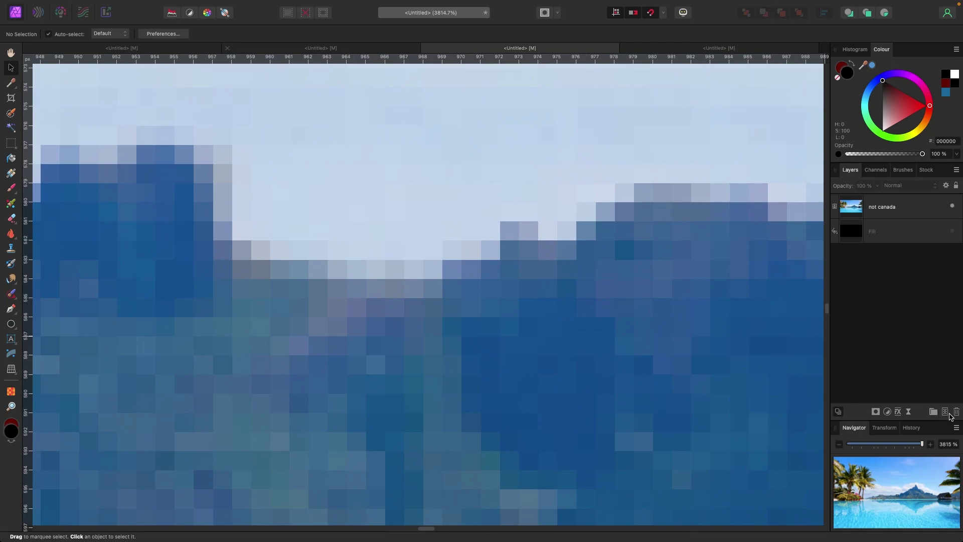
Step: Add a new Pixel layer and paint a short dark red column on the ridge
left_click(943, 412)
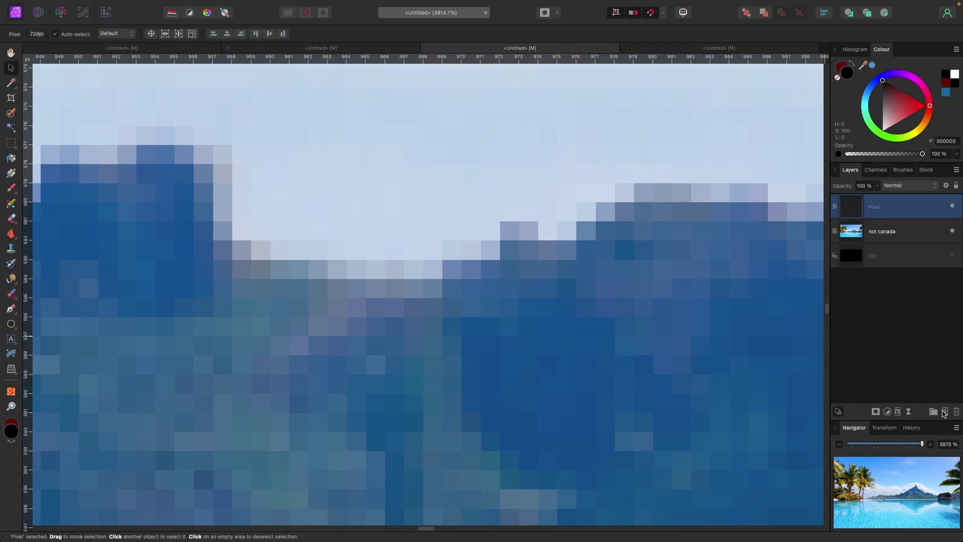
key("b")
key("x")
left_click(399, 263)
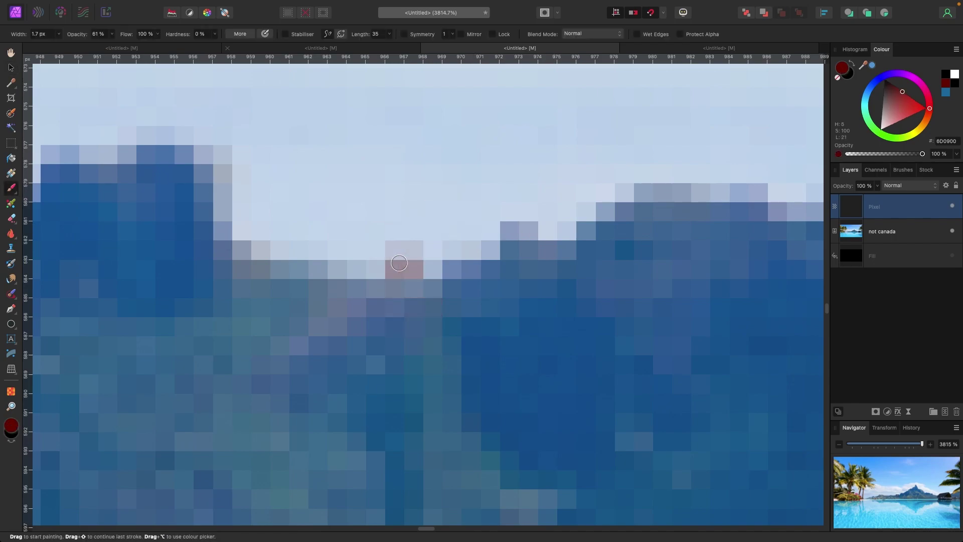
mouse_move(395, 257)
left_mouse_down()
mouse_move(396, 306)
mouse_move(393, 253)
mouse_move(411, 299)
left_mouse_up()
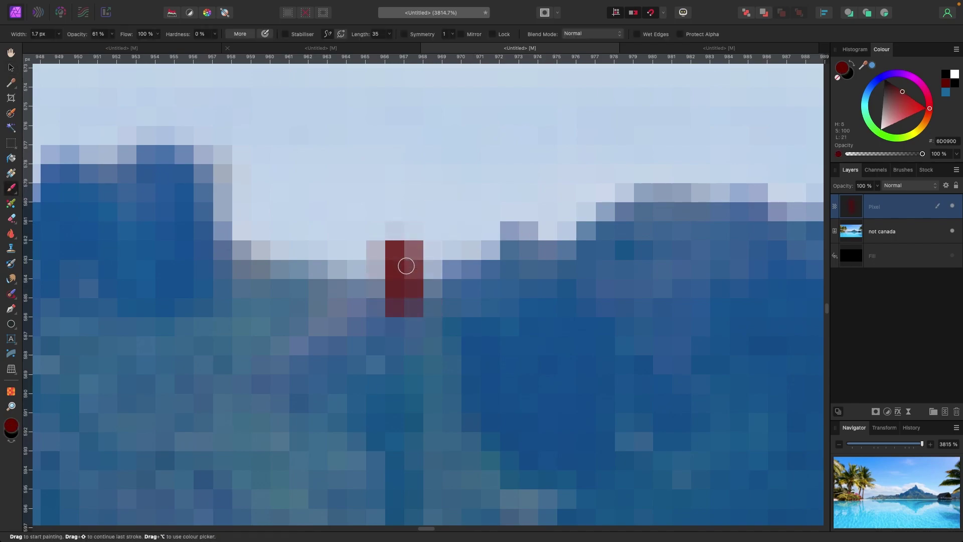
left_click_drag(406, 266, 408, 290)
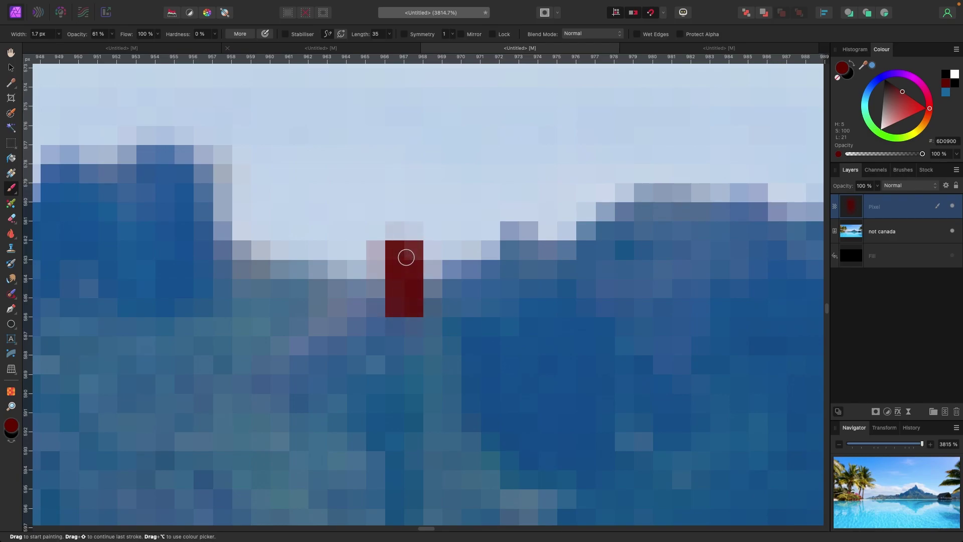
Step: Zoom back out to 75% so the whole photo is visible
scroll(387, 274, "down", 10)
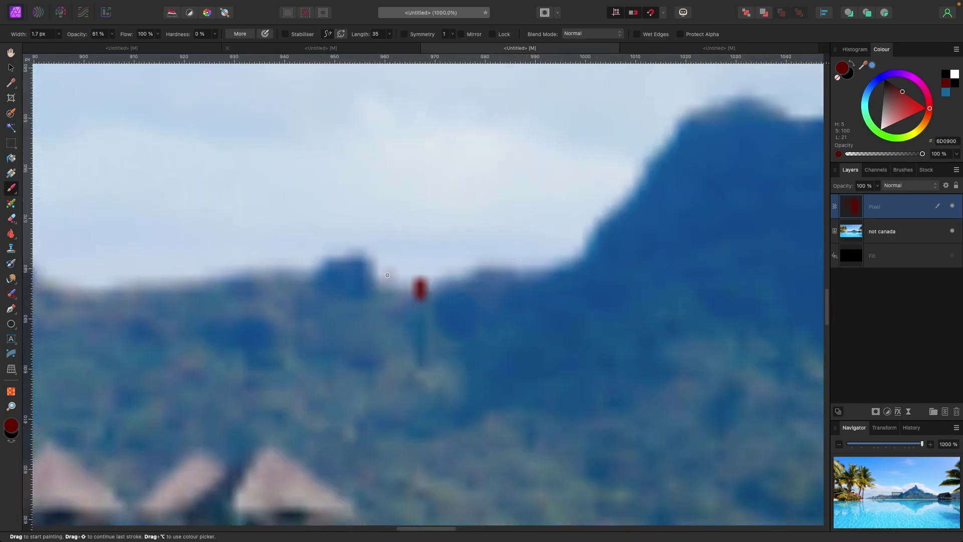
scroll(387, 275, "down", 5)
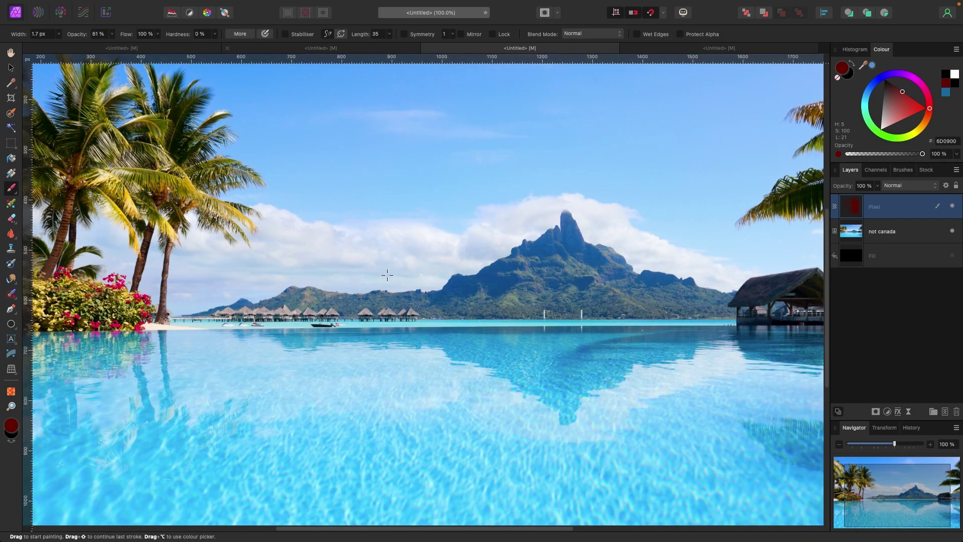
scroll(387, 275, "up", 12)
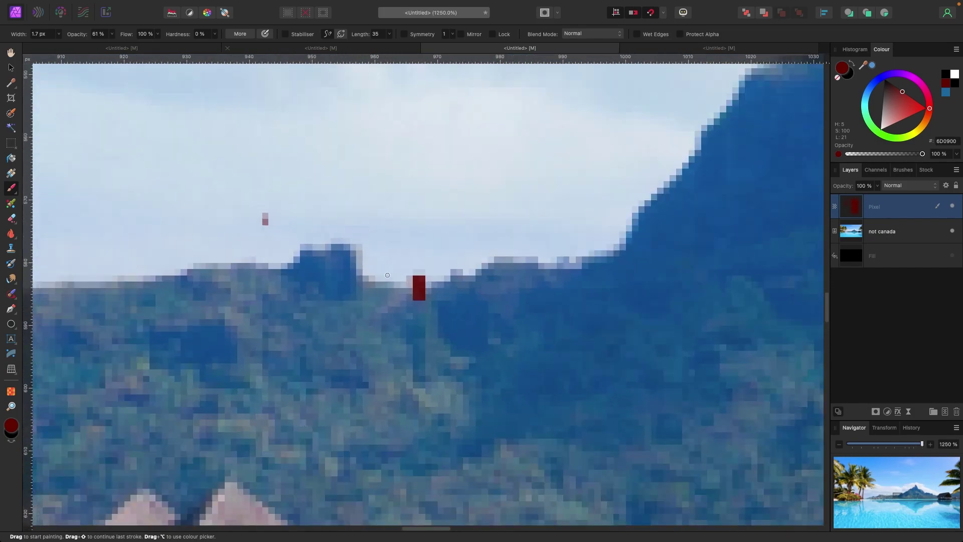
scroll(386, 275, "down", 14)
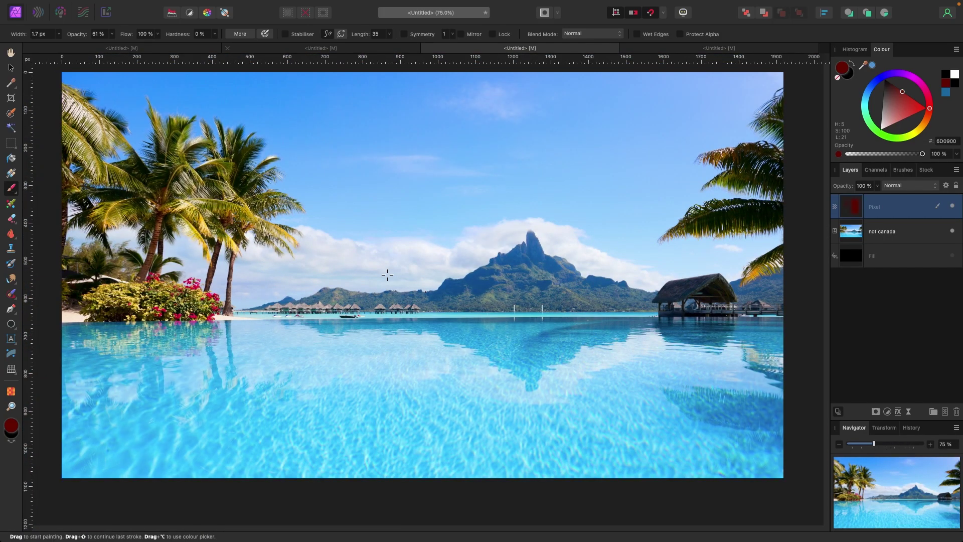
scroll(388, 275, "up", 1)
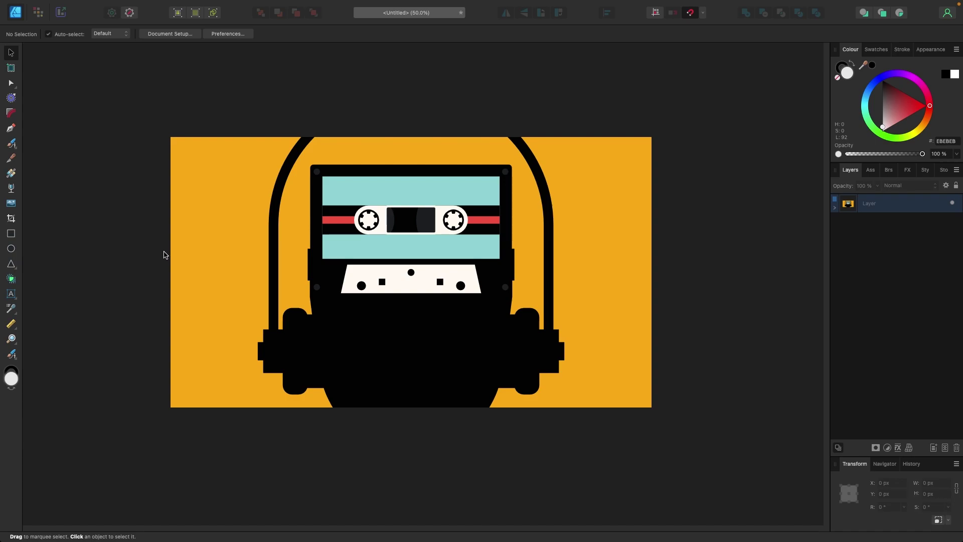
Step: Show the cassette illustration at 100% and zoom toward its left reel
scroll(165, 255, "up", 1)
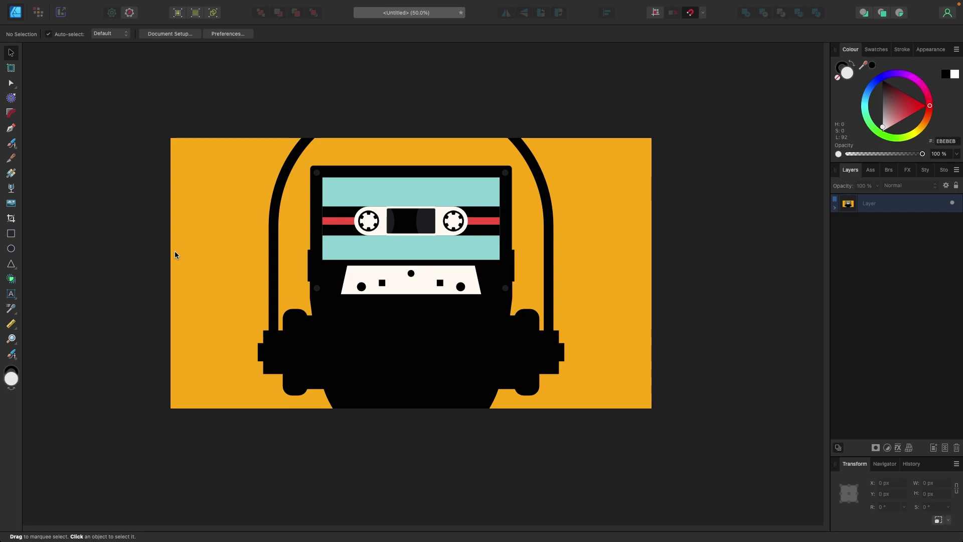
key("super+1")
scroll(174, 254, "up", 3)
scroll(190, 246, "left", 1)
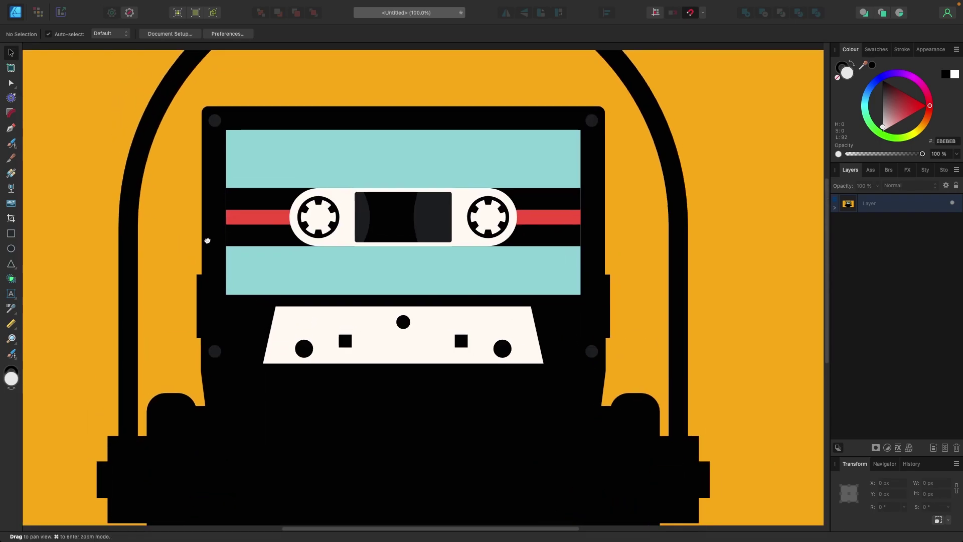
left_click_drag(207, 241, 282, 251)
scroll(281, 251, "up", 5)
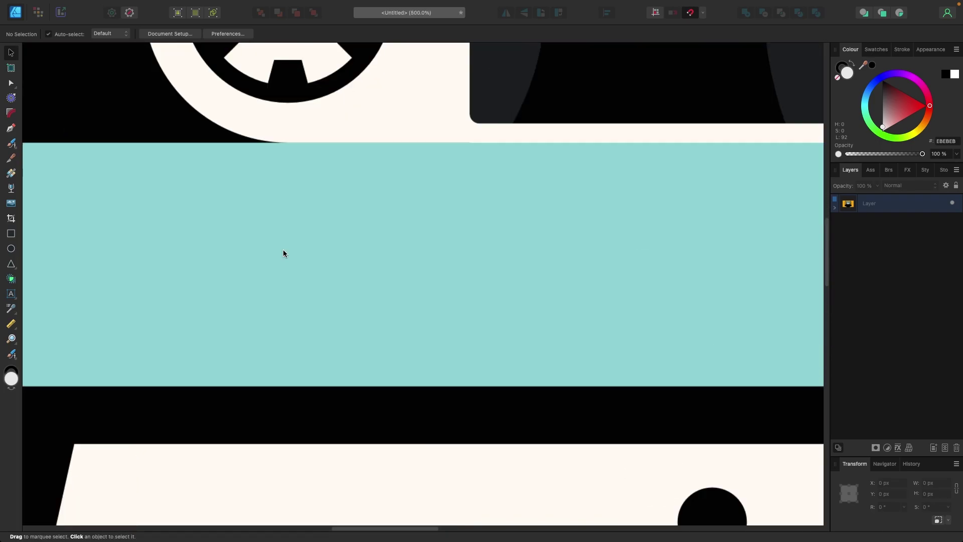
scroll(283, 251, "up", 8)
Step: Magnify a reel tooth to confirm crisp vector edges, then zoom back out to 50%
scroll(312, 258, "left", 5)
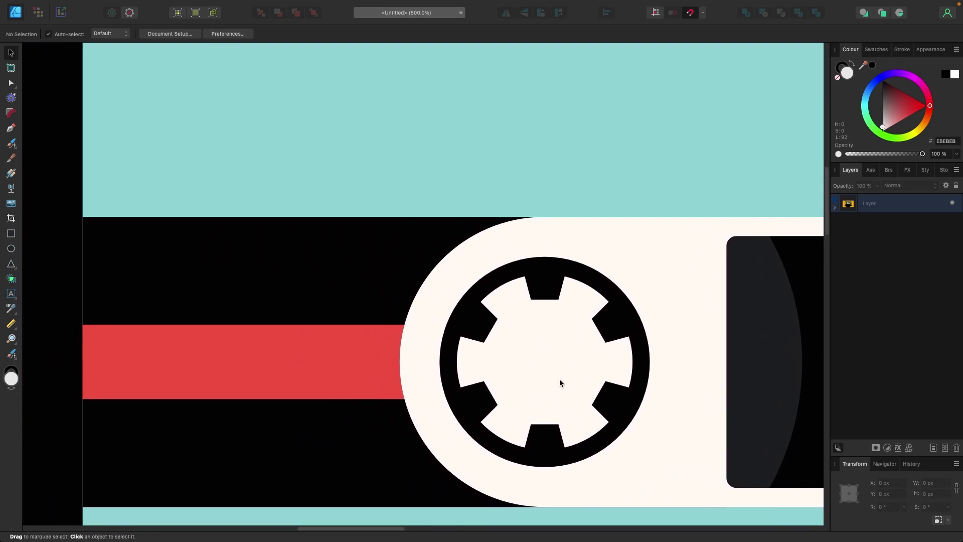
scroll(559, 382, "up", 8)
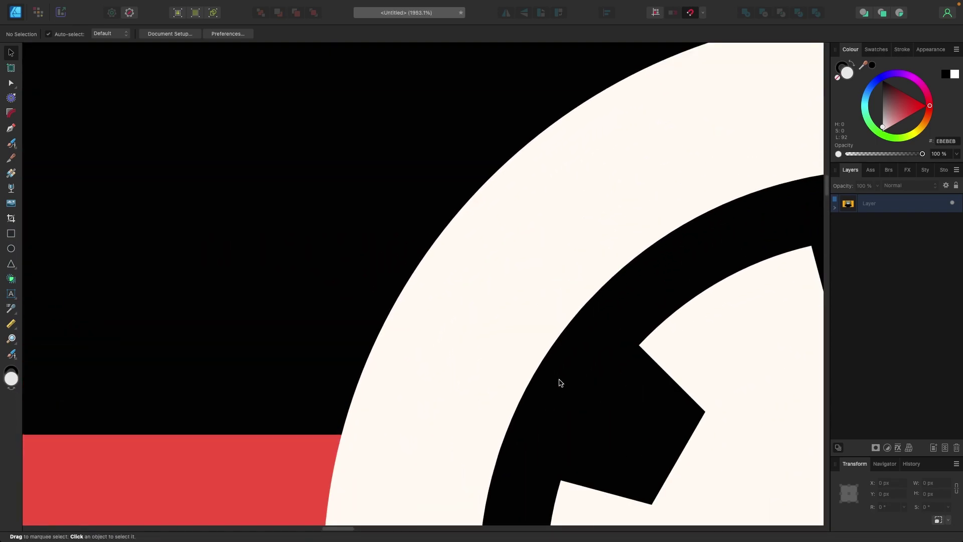
scroll(559, 382, "down", 5)
scroll(608, 354, "right", 5)
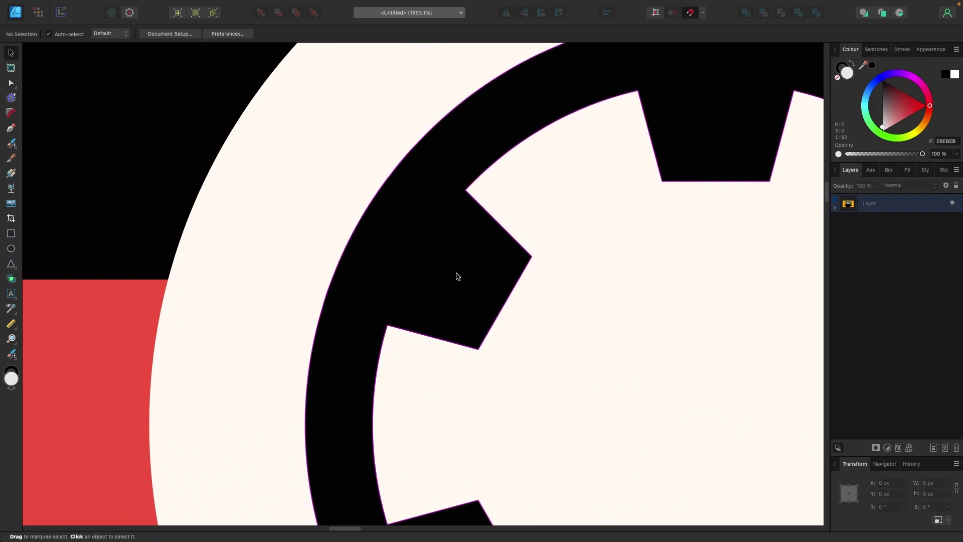
scroll(457, 277, "up", 5)
scroll(457, 277, "up", 4)
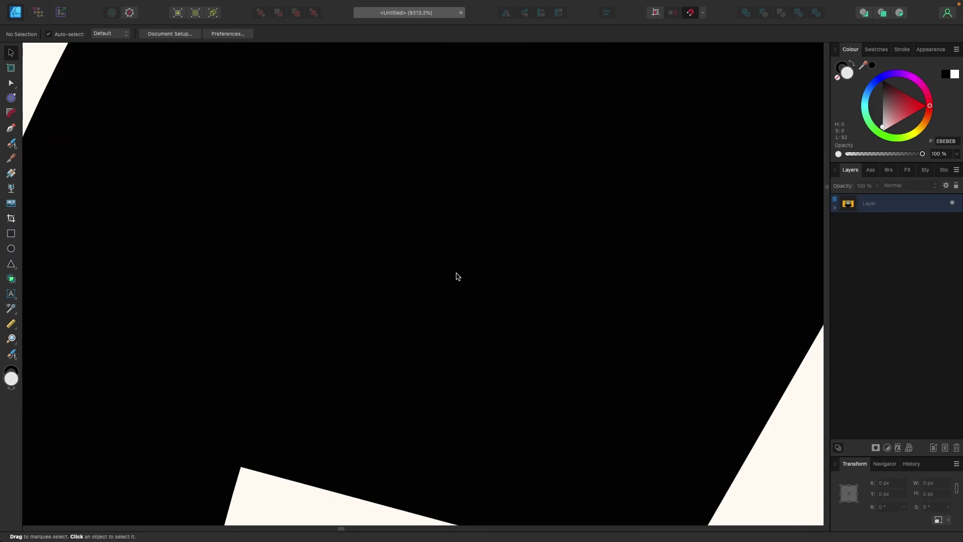
scroll(457, 276, "down", 5)
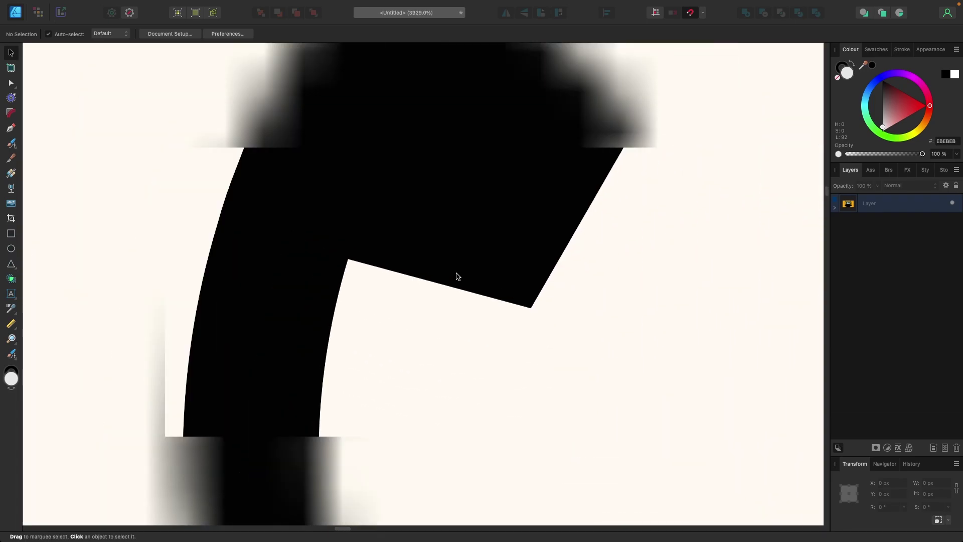
scroll(457, 276, "down", 20)
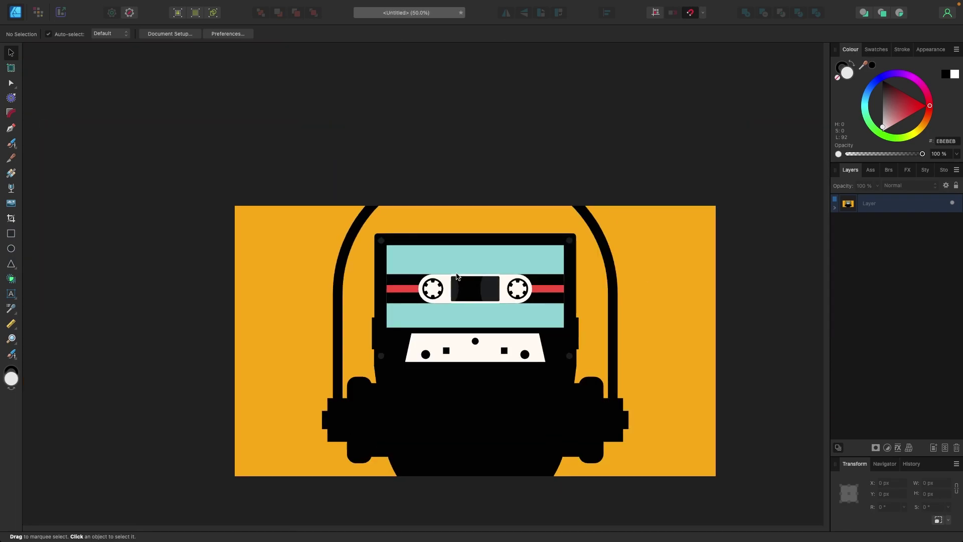
Step: Select the orange background curve with the Move tool
scroll(469, 261, "right", 3)
scroll(469, 261, "down", 2)
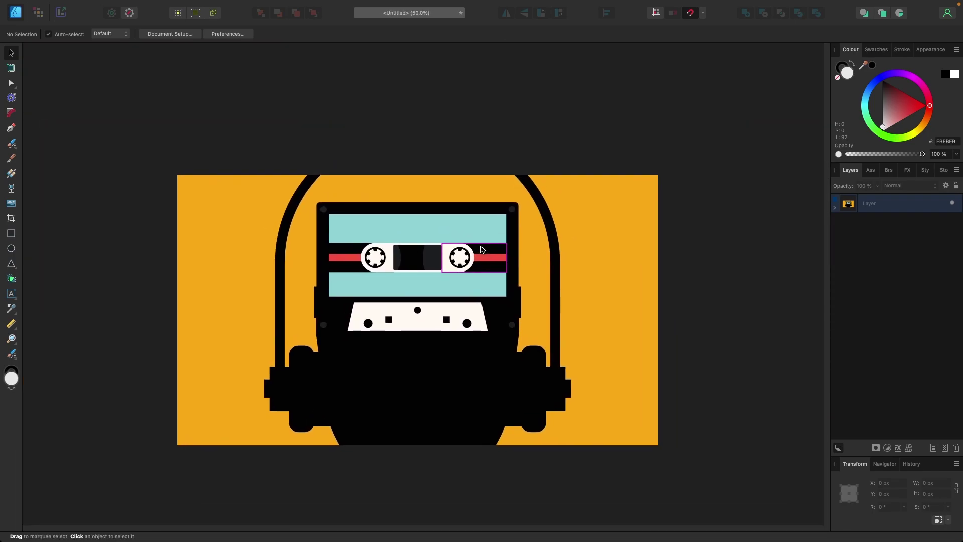
left_click(367, 164)
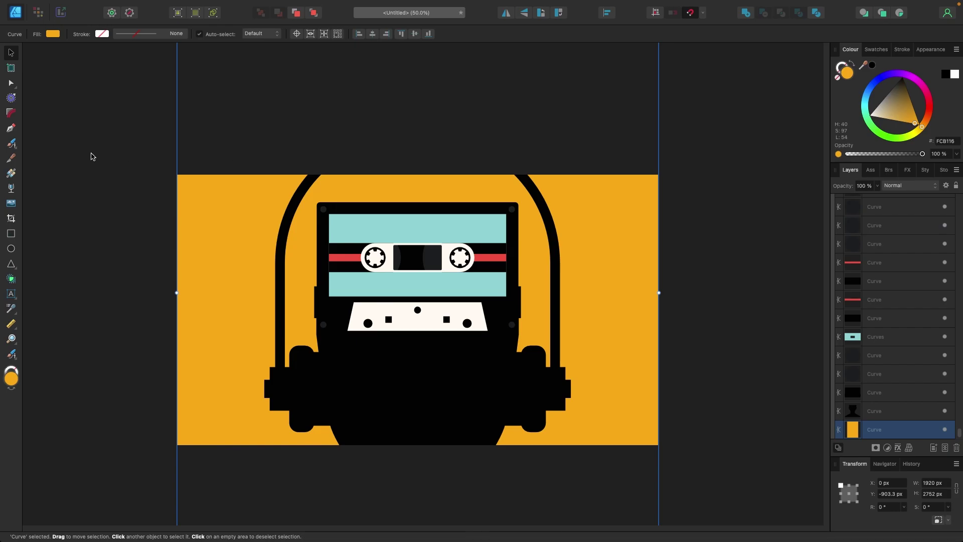